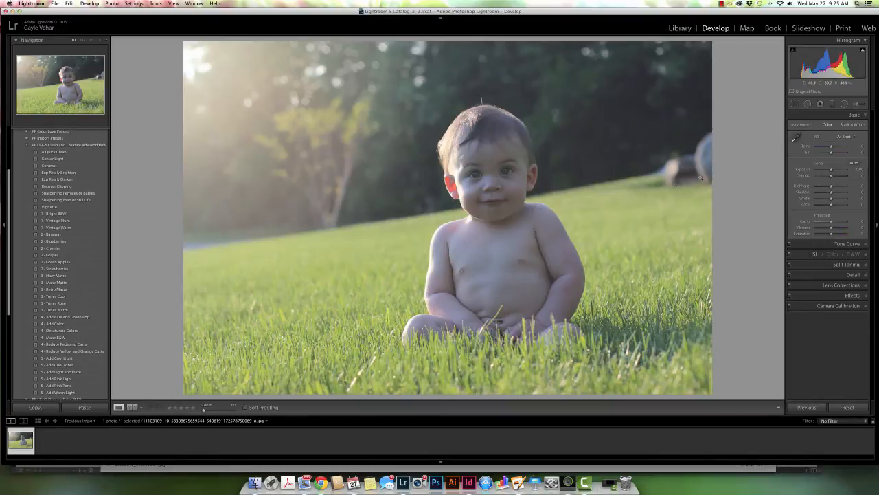
Step: Correct the white balance by sampling the pale round object at the photo's right edge, then fine-tune Temp to +25 and Tint to +7
{"action": "left_click", "coordinate": [796, 137]}
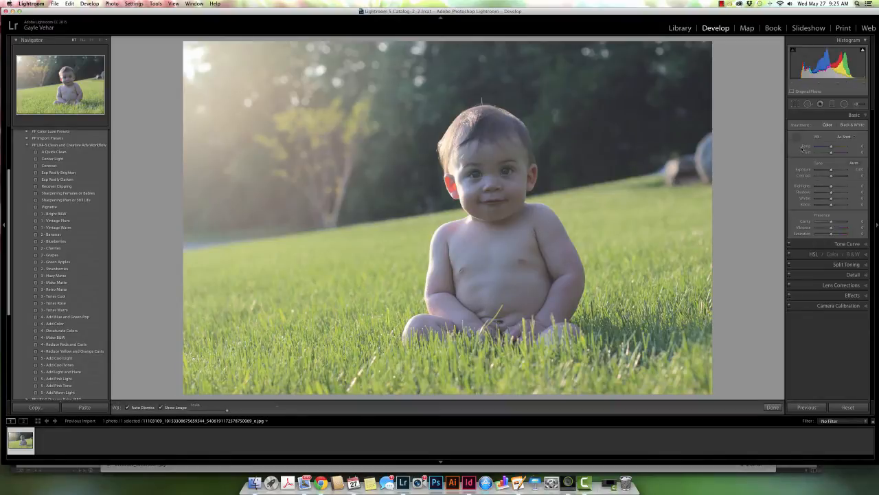
{"action": "left_click", "coordinate": [711, 157]}
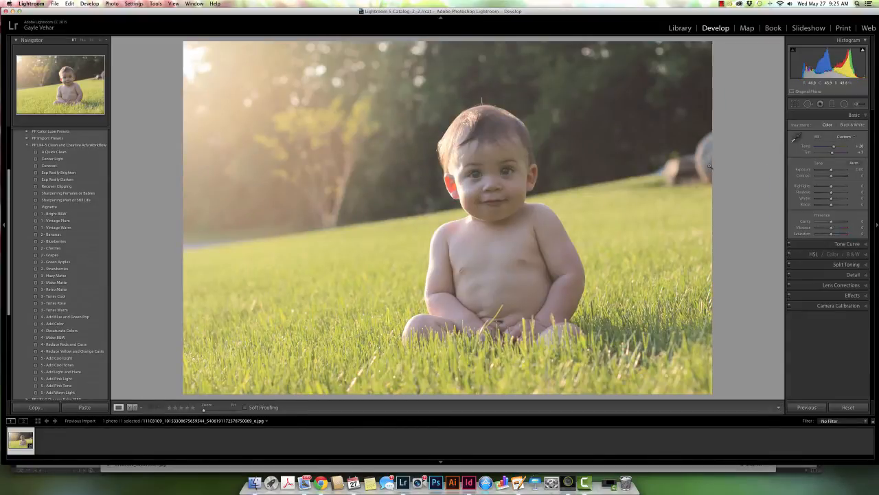
{"action": "left_click", "coordinate": [796, 138]}
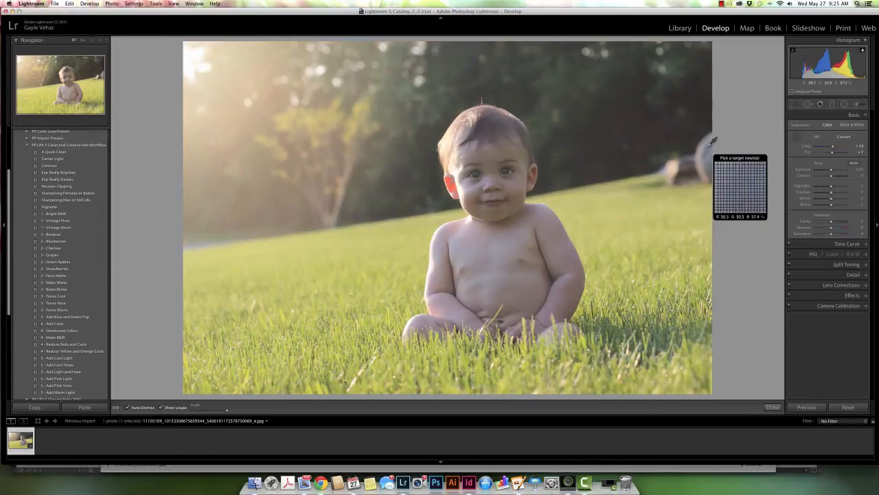
{"action": "left_click", "coordinate": [705, 148]}
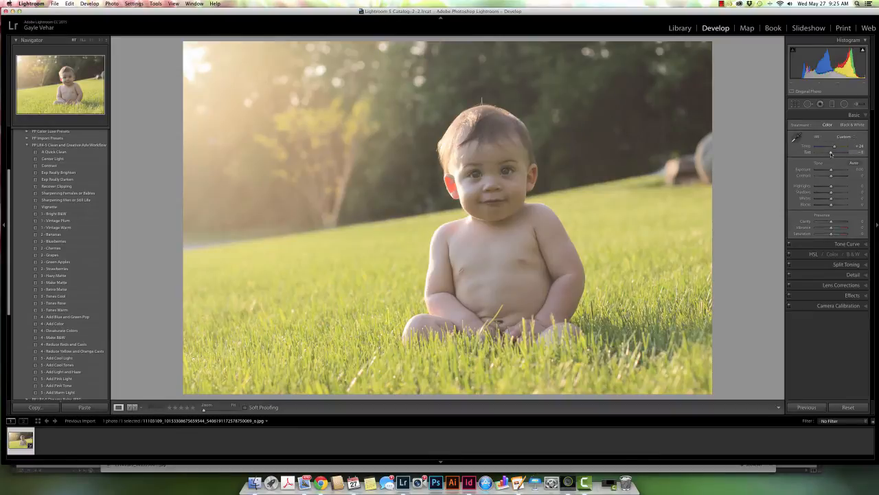
{"action": "left_click_drag", "start_coordinate": [831, 153], "coordinate": [832, 154]}
{"action": "left_click_drag", "start_coordinate": [832, 154], "coordinate": [834, 149]}
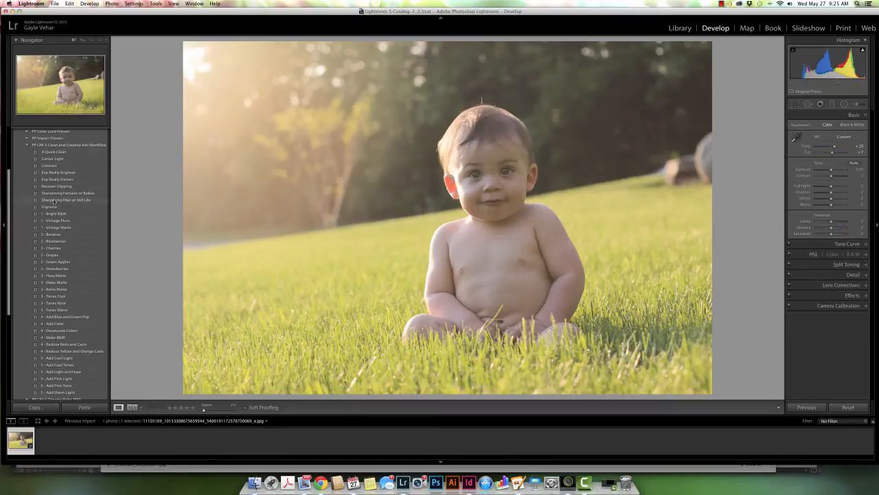
Step: Apply the presets A Quick Clean, Center Light, Sharpening Females or Babies, and 5 - Add Warm Light to the photo
{"action": "left_click", "coordinate": [65, 152]}
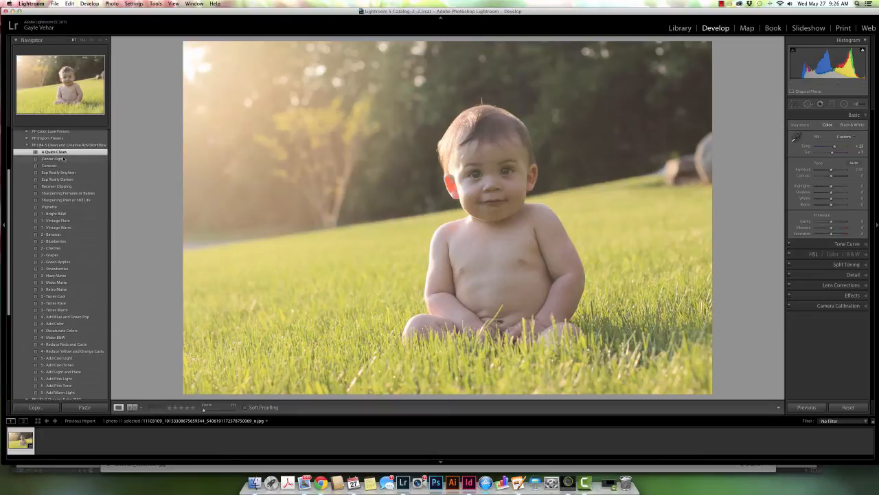
{"action": "left_click", "coordinate": [63, 159]}
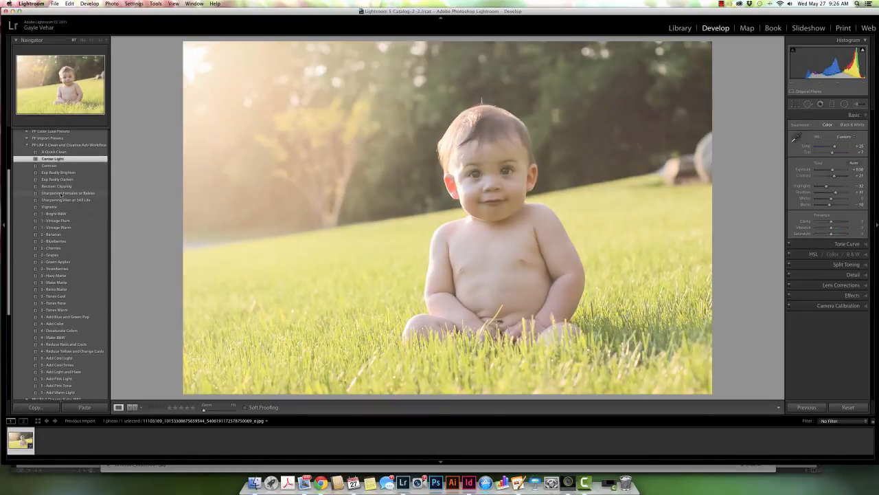
{"action": "left_click", "coordinate": [60, 193]}
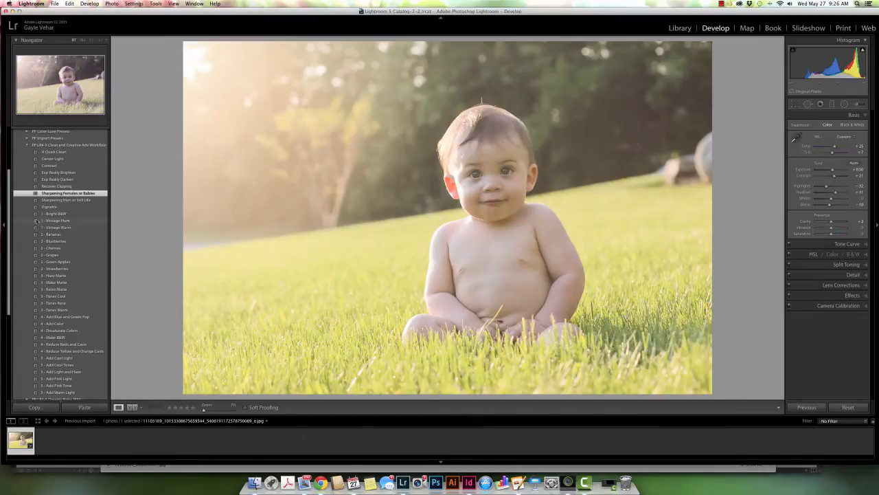
{"action": "left_click_drag", "start_coordinate": [9, 237], "coordinate": [8, 279]}
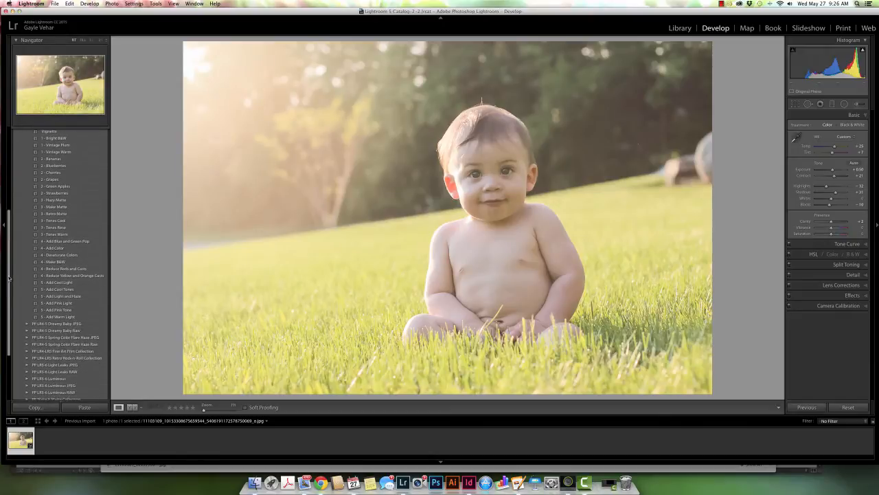
{"action": "left_click", "coordinate": [75, 317]}
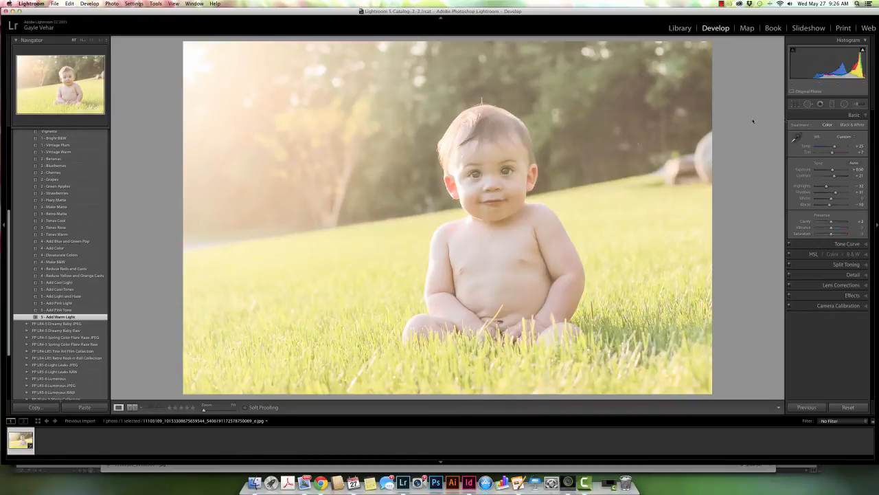
Step: Erase the effect of the graduated filter covering the photo's right side from the grass, with its mask overlay shown
{"action": "left_click", "coordinate": [832, 104]}
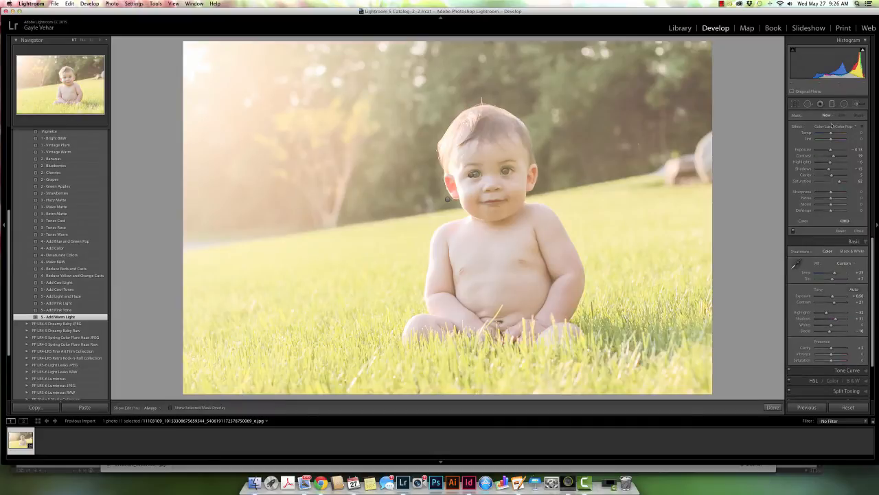
{"action": "left_click", "coordinate": [471, 174]}
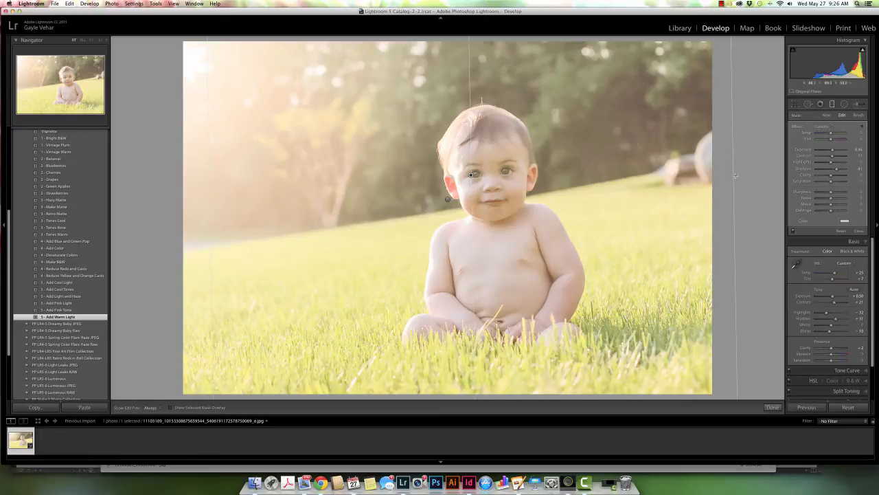
{"action": "key", "text": "o"}
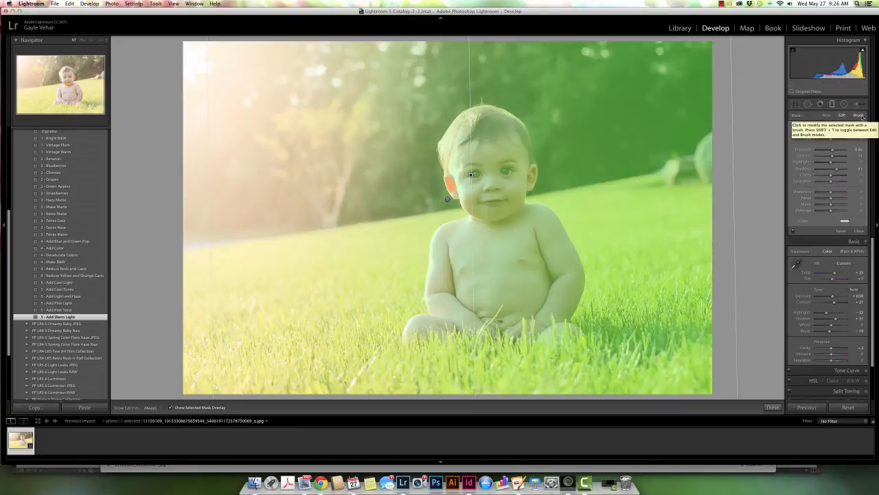
{"action": "left_click", "coordinate": [859, 116]}
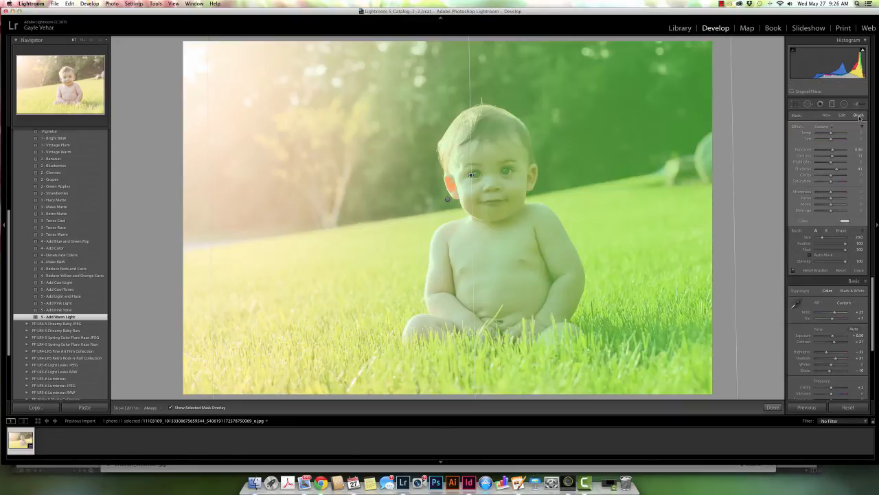
{"action": "left_click", "coordinate": [842, 232]}
{"action": "key", "text": "h"}
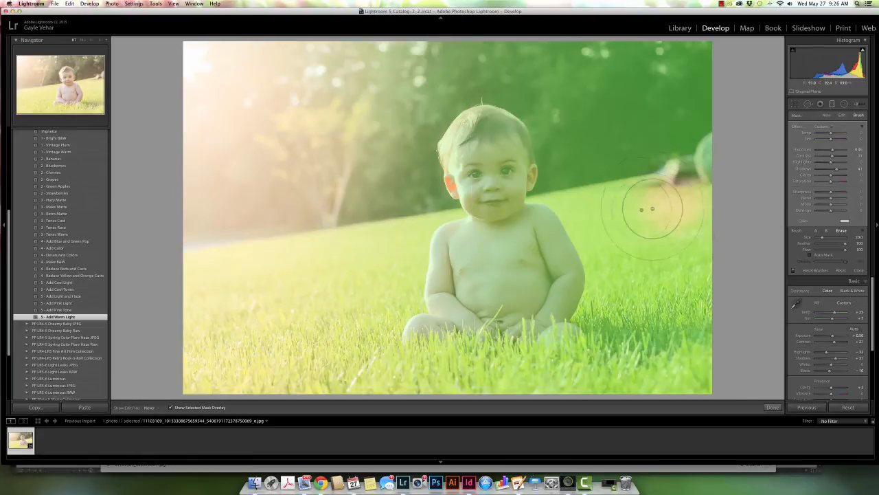
{"action": "mouse_move", "coordinate": [607, 219]}
{"action": "left_mouse_down"}
{"action": "mouse_move", "coordinate": [622, 287]}
{"action": "mouse_move", "coordinate": [600, 351]}
{"action": "mouse_move", "coordinate": [642, 338]}
{"action": "mouse_move", "coordinate": [692, 299]}
{"action": "mouse_move", "coordinate": [672, 376]}
{"action": "mouse_move", "coordinate": [682, 378]}
{"action": "mouse_move", "coordinate": [672, 386]}
{"action": "mouse_move", "coordinate": [570, 362]}
{"action": "mouse_move", "coordinate": [578, 357]}
{"action": "mouse_move", "coordinate": [512, 363]}
{"action": "mouse_move", "coordinate": [521, 373]}
{"action": "mouse_move", "coordinate": [441, 377]}
{"action": "left_mouse_up"}
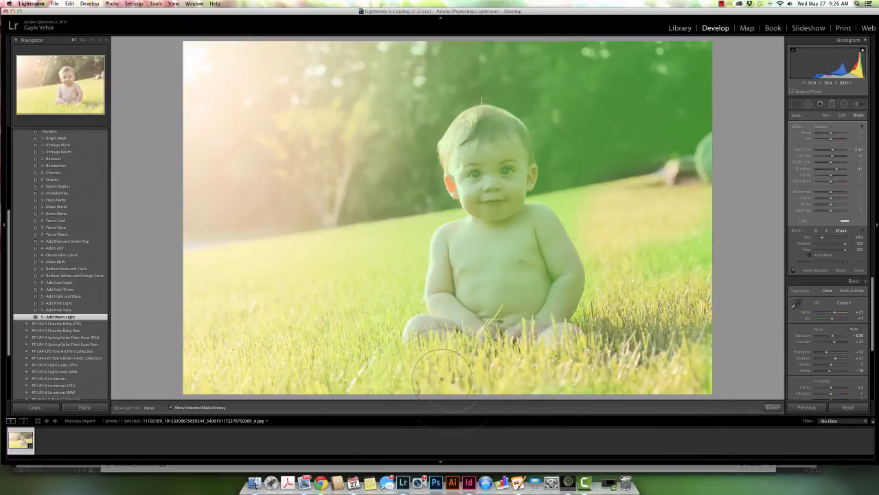
{"action": "key", "text": "h"}
{"action": "left_click", "coordinate": [833, 104]}
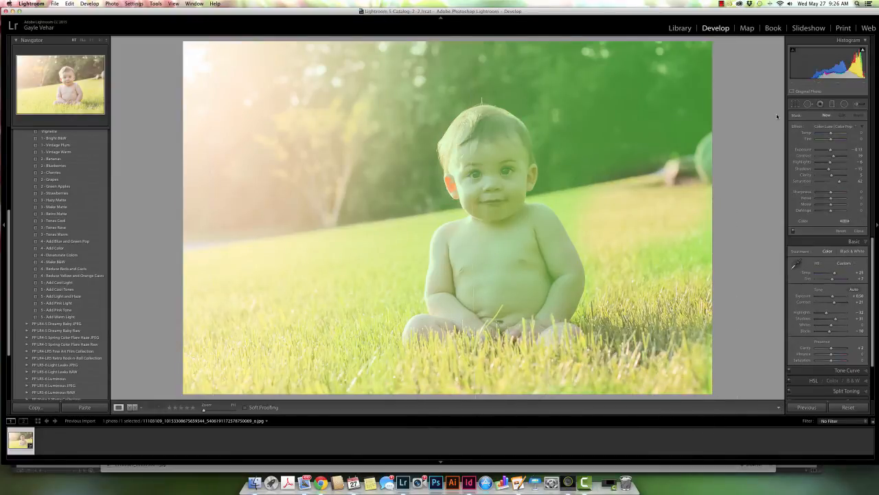
Step: Erase the effect of the graduated filter covering the photo's left side from the grass and finish filter editing
{"action": "left_click", "coordinate": [832, 104]}
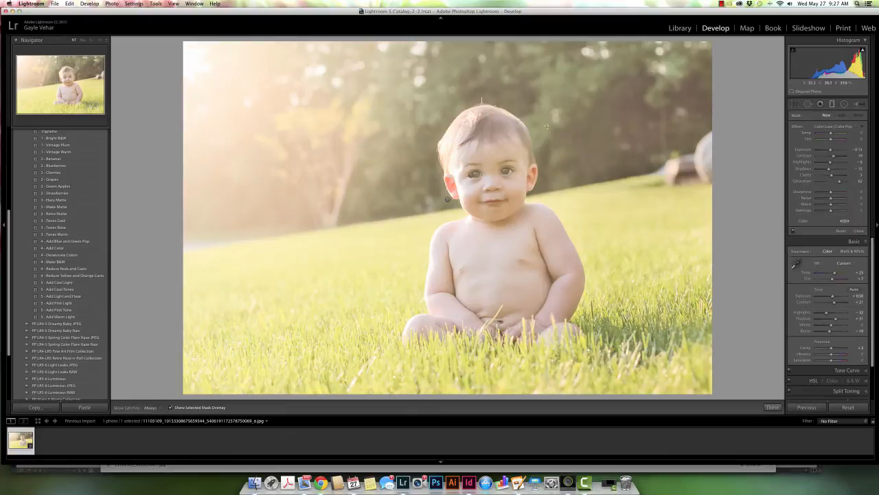
{"action": "left_click", "coordinate": [447, 200]}
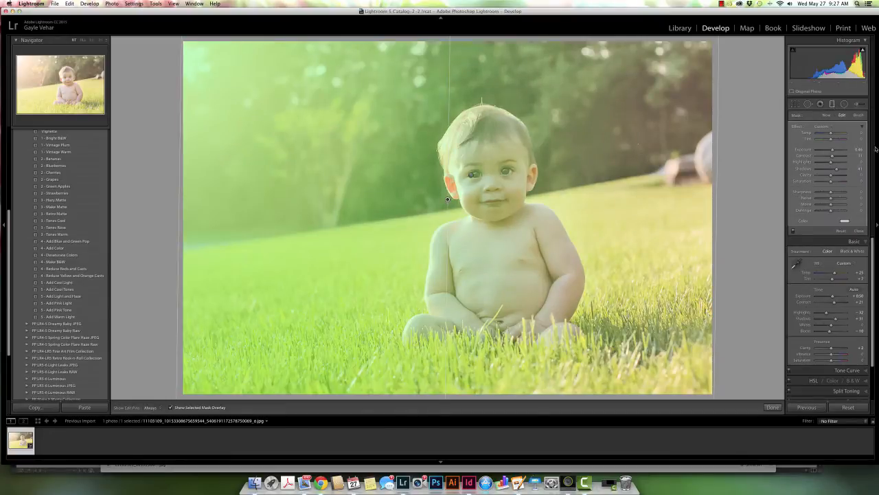
{"action": "left_click", "coordinate": [860, 115]}
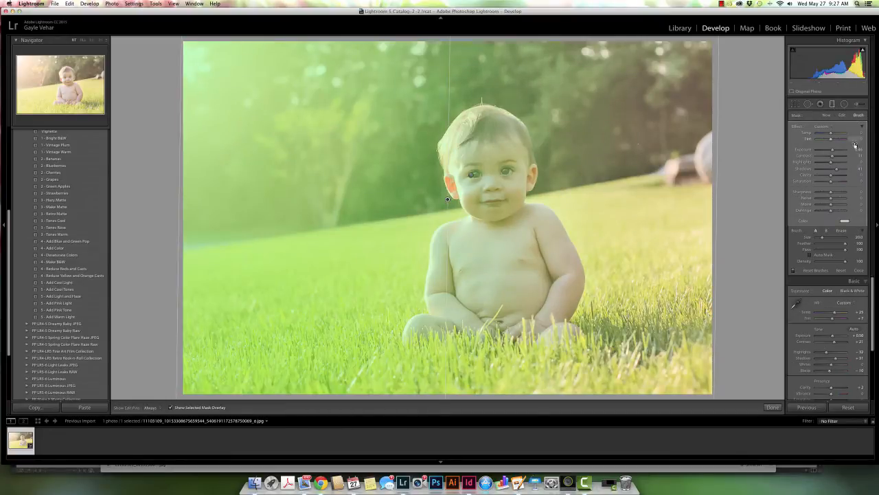
{"action": "left_click", "coordinate": [842, 232]}
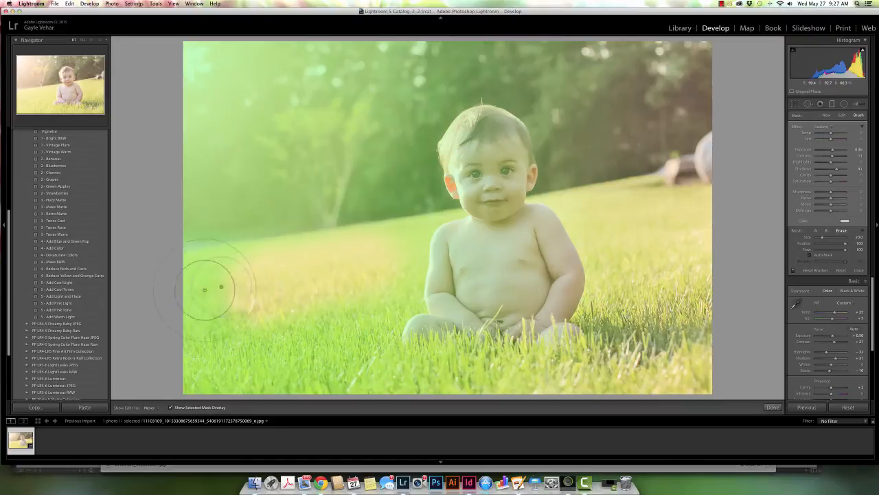
{"action": "mouse_move", "coordinate": [206, 313]}
{"action": "left_mouse_down"}
{"action": "mouse_move", "coordinate": [274, 353]}
{"action": "mouse_move", "coordinate": [312, 357]}
{"action": "mouse_move", "coordinate": [374, 321]}
{"action": "mouse_move", "coordinate": [352, 369]}
{"action": "mouse_move", "coordinate": [244, 381]}
{"action": "mouse_move", "coordinate": [212, 362]}
{"action": "mouse_move", "coordinate": [417, 378]}
{"action": "mouse_move", "coordinate": [480, 375]}
{"action": "mouse_move", "coordinate": [451, 369]}
{"action": "mouse_move", "coordinate": [474, 368]}
{"action": "left_mouse_up"}
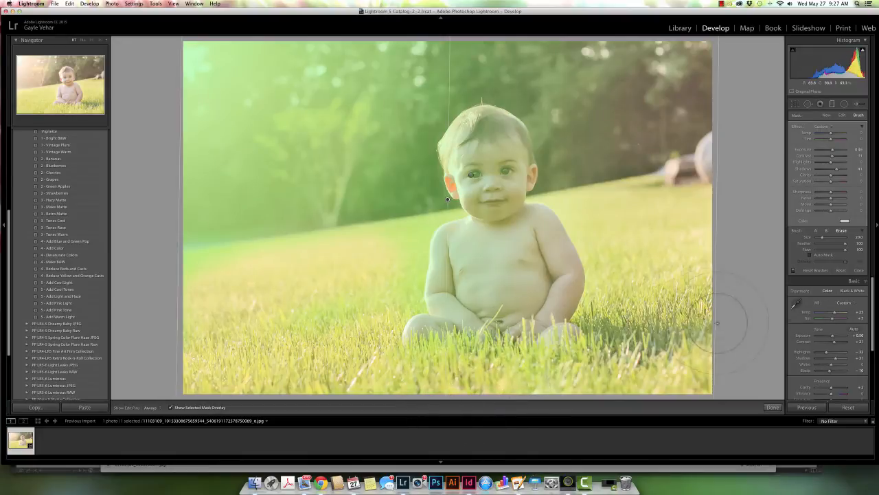
{"action": "left_click", "coordinate": [772, 407]}
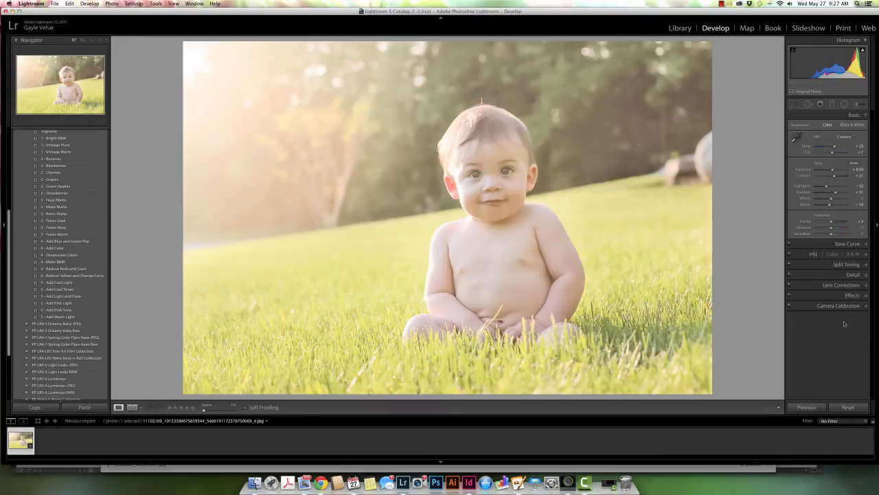
Step: Raise the Yellow hue slightly with the HSL targeted adjustment, and set Vibrance to +17
{"action": "left_click", "coordinate": [866, 254]}
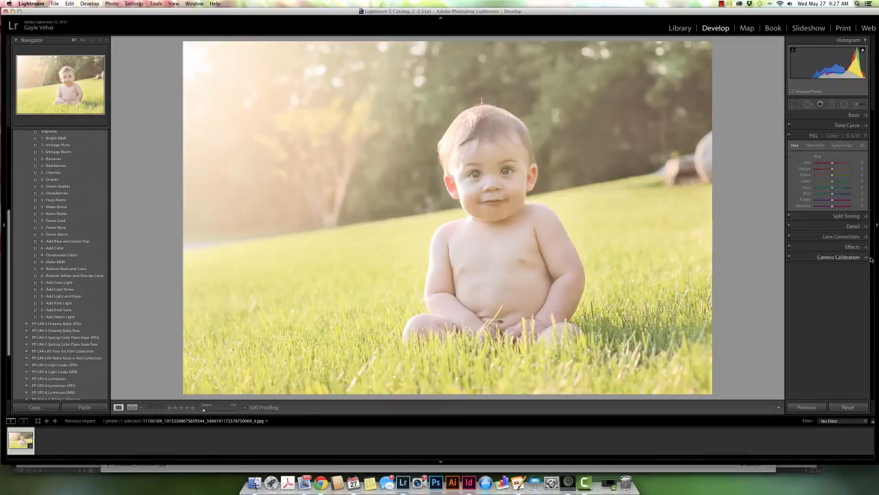
{"action": "left_click", "coordinate": [797, 146]}
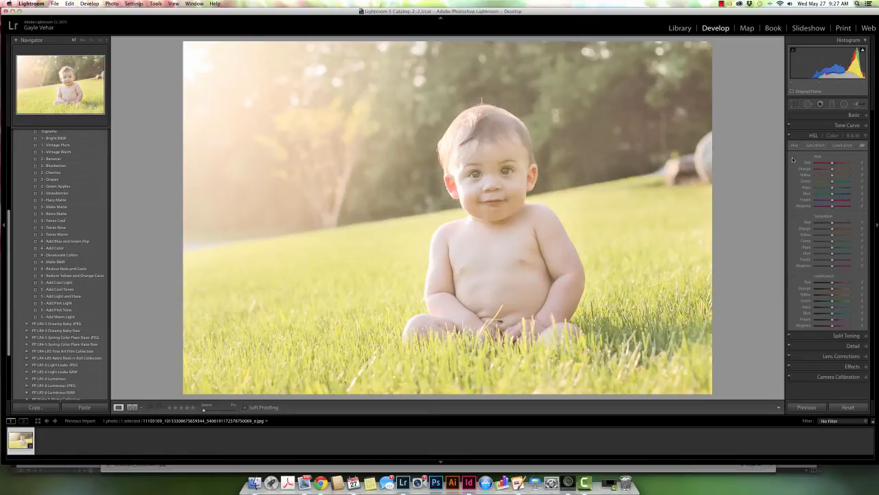
{"action": "left_click", "coordinate": [796, 146]}
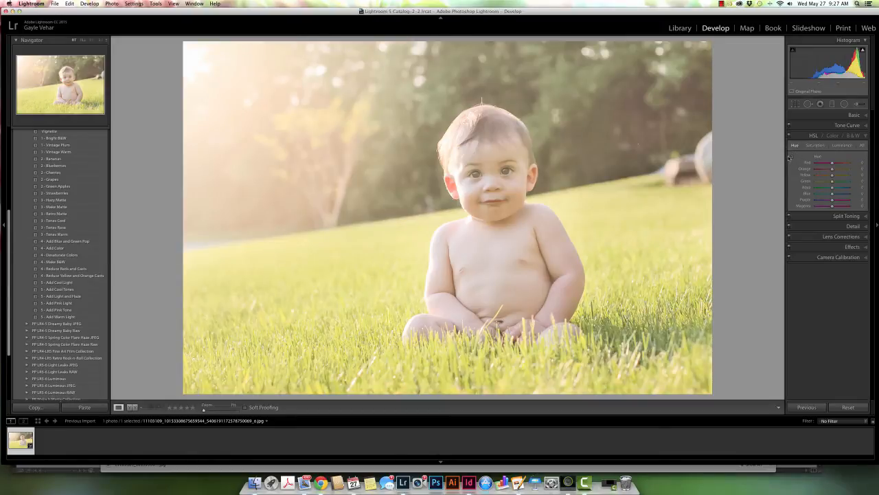
{"action": "left_click", "coordinate": [792, 157]}
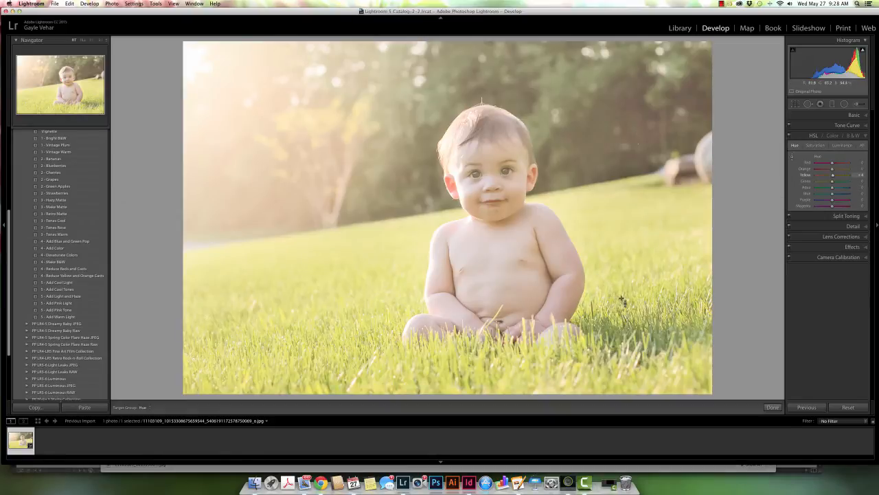
{"action": "left_click", "coordinate": [865, 115]}
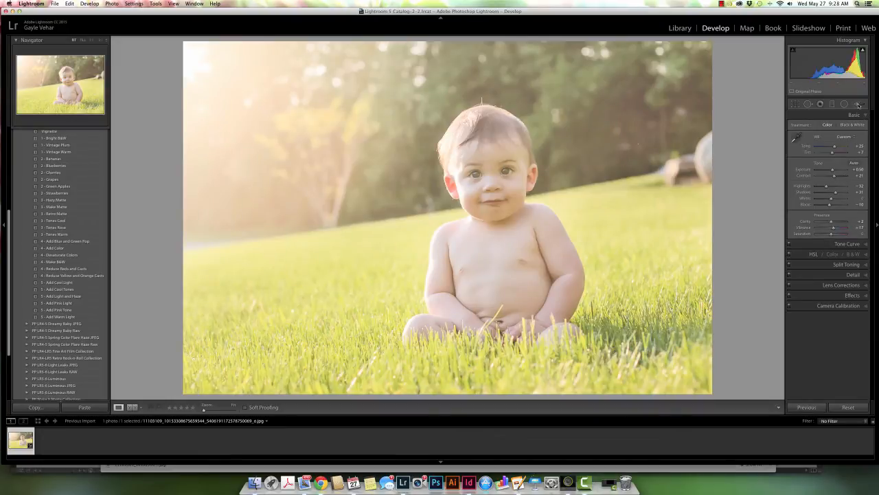
Step: Brush the 4-5 PP Fix Casts Green correction around the baby's eyes at size 6.0 with the mask overlay hidden, and check its tint color
{"action": "left_click", "coordinate": [857, 104]}
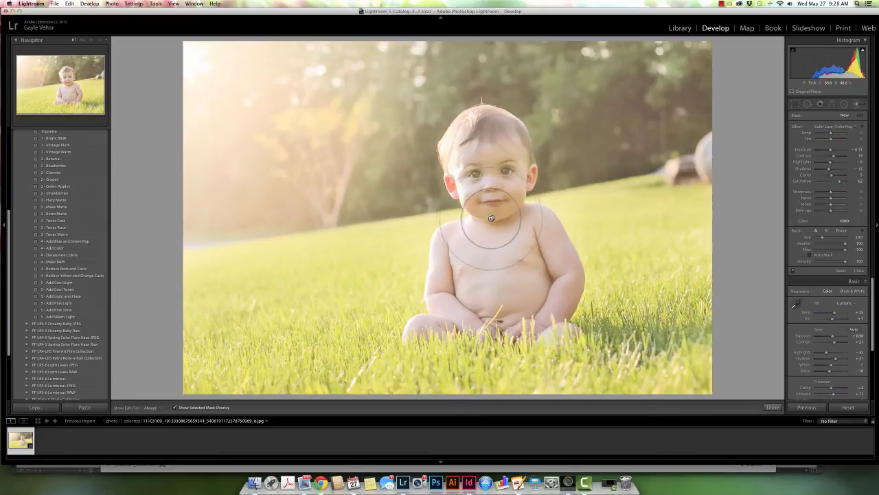
{"action": "left_click", "coordinate": [842, 128]}
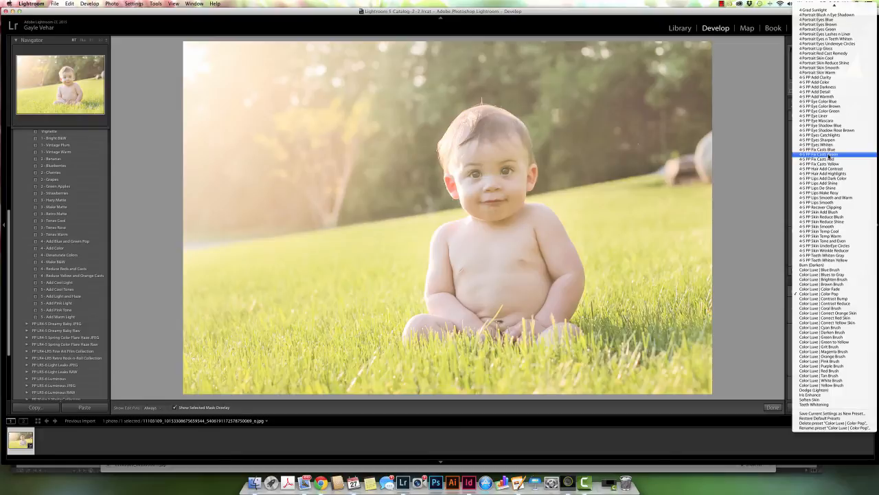
{"action": "left_click", "coordinate": [829, 157]}
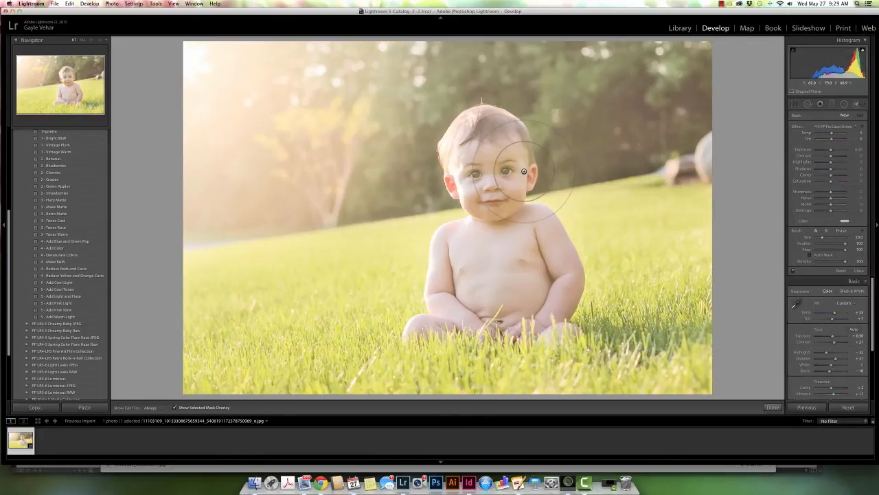
{"action": "scroll", "coordinate": [523, 171], "scroll_direction": "down", "scroll_amount": 5}
{"action": "mouse_move", "coordinate": [520, 172]}
{"action": "left_mouse_down"}
{"action": "mouse_move", "coordinate": [522, 161]}
{"action": "mouse_move", "coordinate": [467, 176]}
{"action": "mouse_move", "coordinate": [501, 169]}
{"action": "mouse_move", "coordinate": [492, 176]}
{"action": "left_mouse_up"}
{"action": "key", "text": "o"}
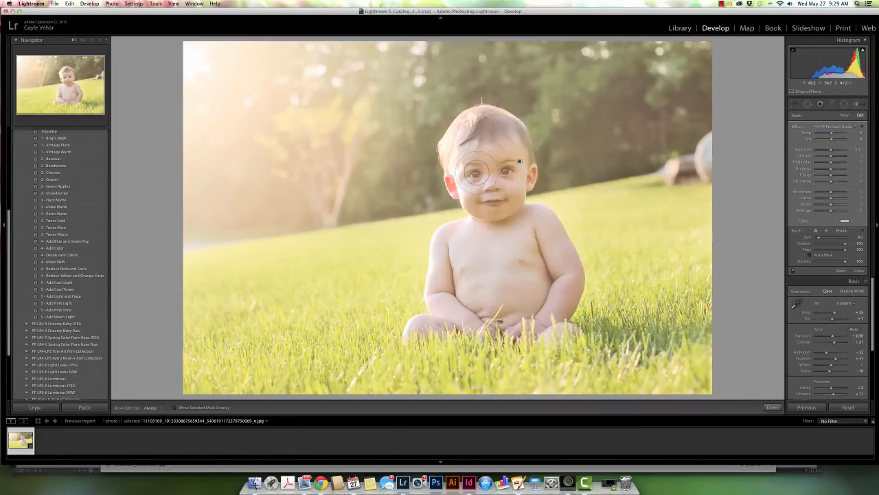
{"action": "key", "text": "h"}
{"action": "key", "text": "h"}
{"action": "left_click", "coordinate": [845, 221]}
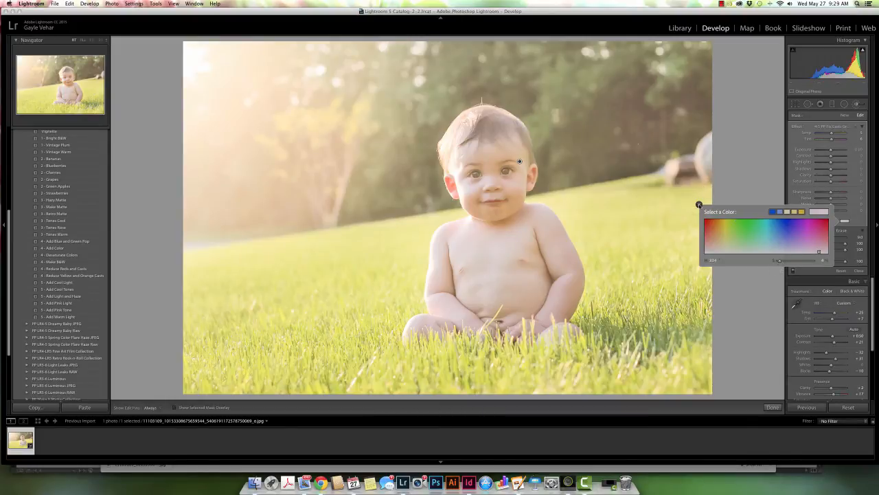
{"action": "left_click", "coordinate": [699, 204]}
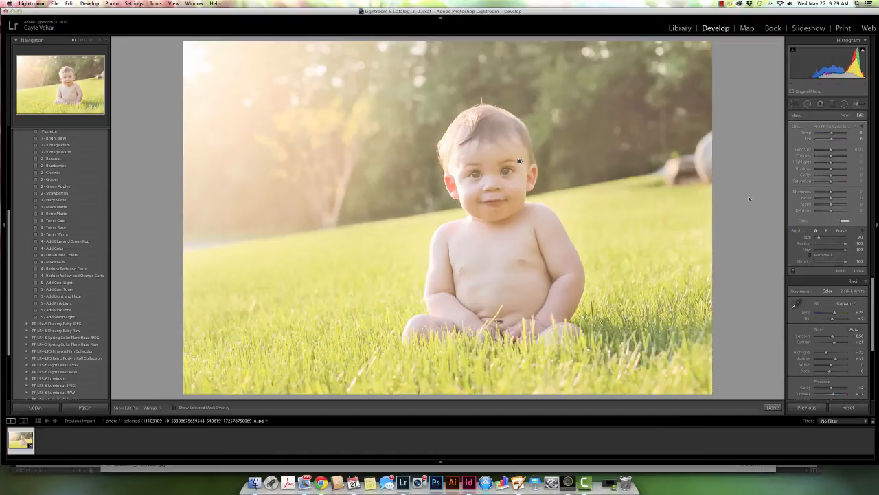
Step: Brush the 4-5 PP Add Light effect over the baby's face and body at size 6.0, and reduce its Exposure to 0.29
{"action": "left_click", "coordinate": [842, 127]}
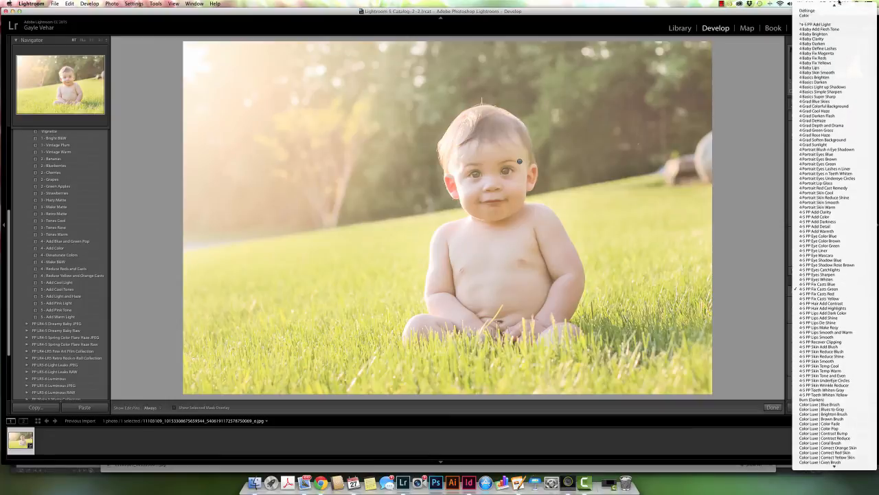
{"action": "left_click", "coordinate": [814, 72]}
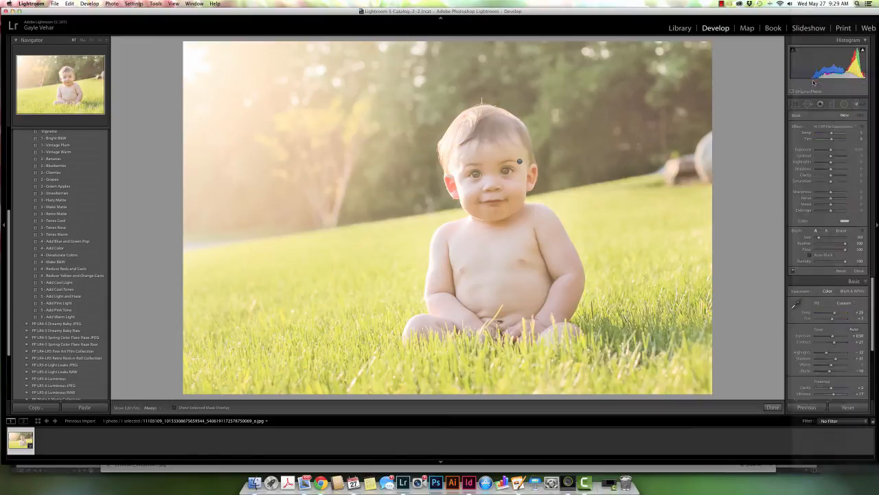
{"action": "mouse_move", "coordinate": [508, 184]}
{"action": "left_mouse_down"}
{"action": "mouse_move", "coordinate": [510, 160]}
{"action": "mouse_move", "coordinate": [481, 177]}
{"action": "mouse_move", "coordinate": [493, 194]}
{"action": "mouse_move", "coordinate": [486, 208]}
{"action": "mouse_move", "coordinate": [508, 206]}
{"action": "mouse_move", "coordinate": [490, 214]}
{"action": "mouse_move", "coordinate": [482, 204]}
{"action": "mouse_move", "coordinate": [507, 220]}
{"action": "mouse_move", "coordinate": [495, 226]}
{"action": "mouse_move", "coordinate": [531, 233]}
{"action": "mouse_move", "coordinate": [554, 273]}
{"action": "mouse_move", "coordinate": [563, 265]}
{"action": "mouse_move", "coordinate": [568, 279]}
{"action": "mouse_move", "coordinate": [558, 240]}
{"action": "mouse_move", "coordinate": [573, 282]}
{"action": "mouse_move", "coordinate": [553, 307]}
{"action": "mouse_move", "coordinate": [566, 303]}
{"action": "mouse_move", "coordinate": [537, 300]}
{"action": "mouse_move", "coordinate": [518, 318]}
{"action": "mouse_move", "coordinate": [548, 330]}
{"action": "mouse_move", "coordinate": [529, 321]}
{"action": "mouse_move", "coordinate": [519, 289]}
{"action": "mouse_move", "coordinate": [491, 290]}
{"action": "mouse_move", "coordinate": [507, 279]}
{"action": "mouse_move", "coordinate": [457, 240]}
{"action": "mouse_move", "coordinate": [445, 264]}
{"action": "mouse_move", "coordinate": [446, 303]}
{"action": "mouse_move", "coordinate": [462, 306]}
{"action": "mouse_move", "coordinate": [448, 324]}
{"action": "mouse_move", "coordinate": [485, 316]}
{"action": "left_mouse_up"}
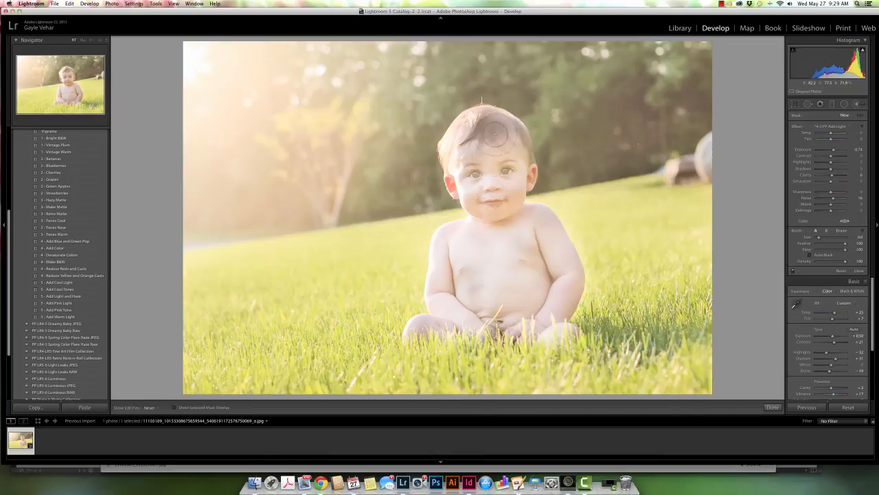
{"action": "mouse_move", "coordinate": [495, 136]}
{"action": "left_mouse_down"}
{"action": "mouse_move", "coordinate": [505, 146]}
{"action": "mouse_move", "coordinate": [476, 152]}
{"action": "mouse_move", "coordinate": [482, 197]}
{"action": "mouse_move", "coordinate": [507, 237]}
{"action": "mouse_move", "coordinate": [531, 218]}
{"action": "mouse_move", "coordinate": [490, 223]}
{"action": "mouse_move", "coordinate": [458, 249]}
{"action": "mouse_move", "coordinate": [509, 229]}
{"action": "left_mouse_up"}
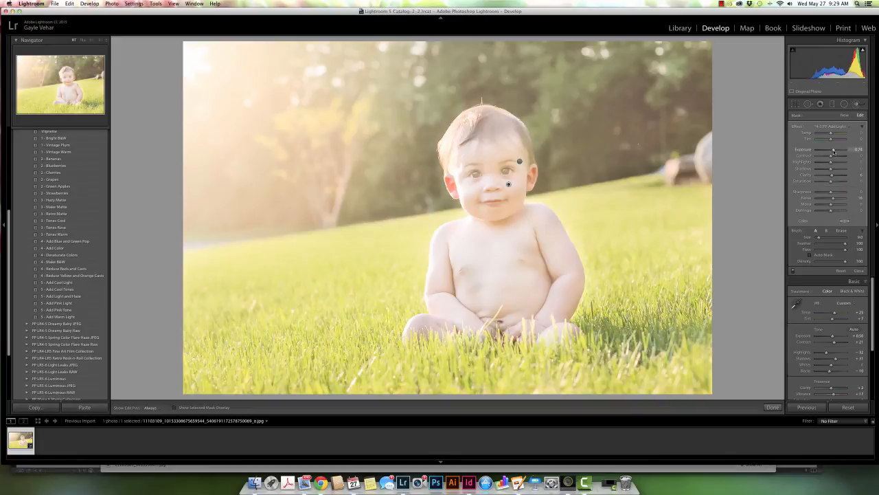
{"action": "left_click_drag", "start_coordinate": [833, 149], "coordinate": [832, 150]}
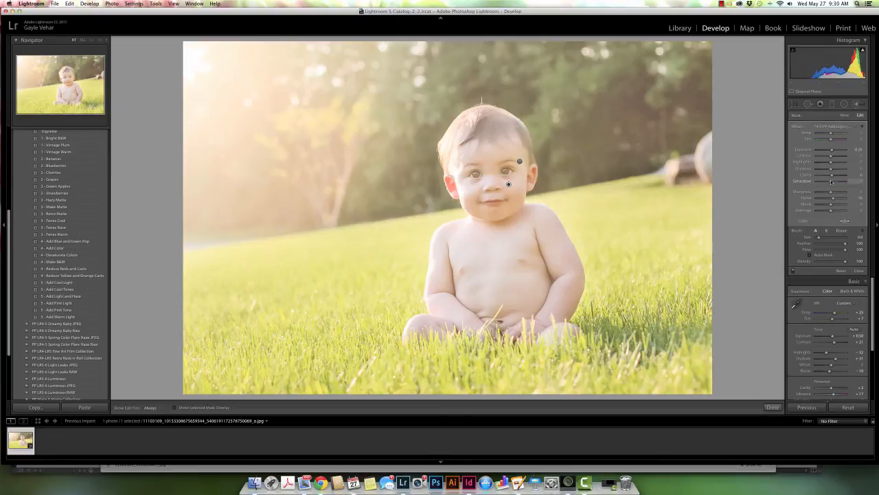
Step: Paint a new Color Luxe | Color Pop brush adjustment over the background trees at size 21.0 with pins hidden, and finish brush editing
{"action": "left_click", "coordinate": [845, 115]}
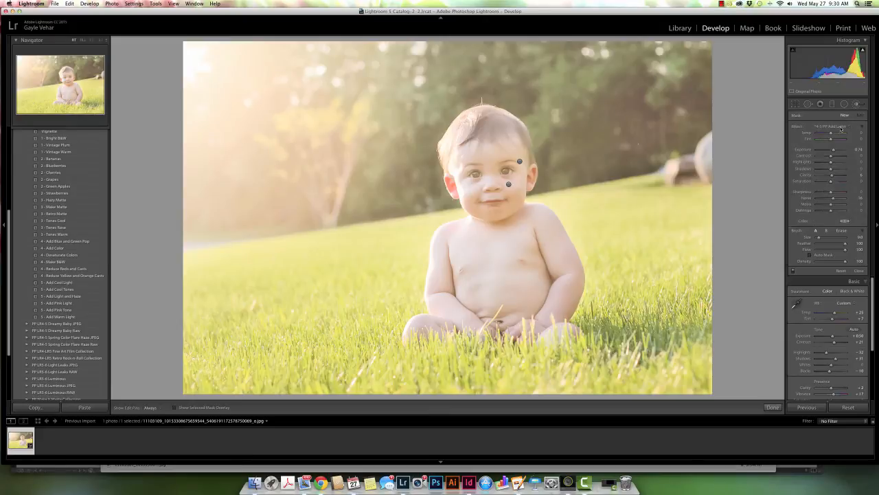
{"action": "left_click", "coordinate": [842, 128]}
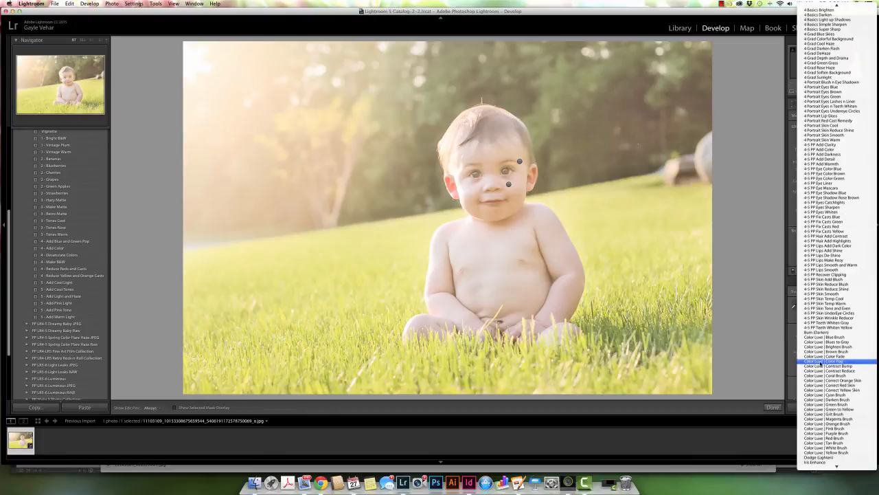
{"action": "left_click", "coordinate": [821, 362]}
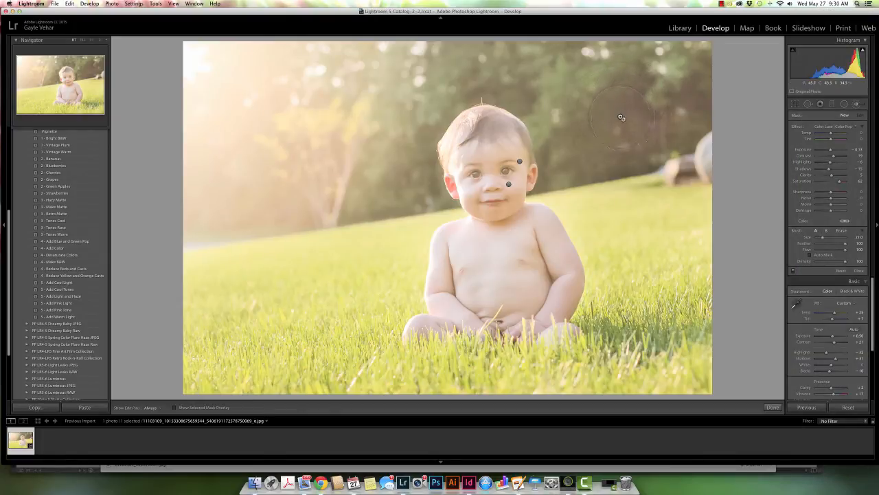
{"action": "key", "text": "h"}
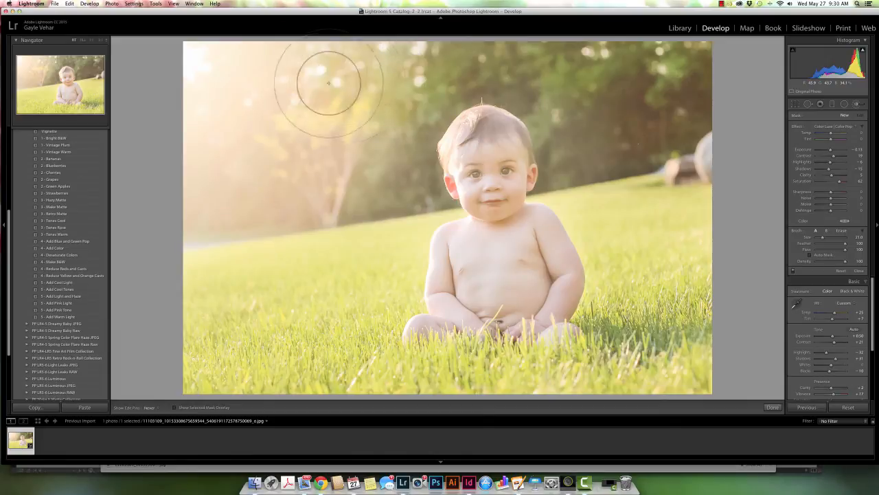
{"action": "mouse_move", "coordinate": [328, 83]}
{"action": "left_mouse_down"}
{"action": "mouse_move", "coordinate": [367, 118]}
{"action": "mouse_move", "coordinate": [371, 148]}
{"action": "mouse_move", "coordinate": [395, 172]}
{"action": "mouse_move", "coordinate": [293, 195]}
{"action": "mouse_move", "coordinate": [411, 75]}
{"action": "mouse_move", "coordinate": [473, 65]}
{"action": "mouse_move", "coordinate": [542, 102]}
{"action": "mouse_move", "coordinate": [561, 143]}
{"action": "mouse_move", "coordinate": [655, 156]}
{"action": "mouse_move", "coordinate": [688, 147]}
{"action": "mouse_move", "coordinate": [615, 63]}
{"action": "left_mouse_up"}
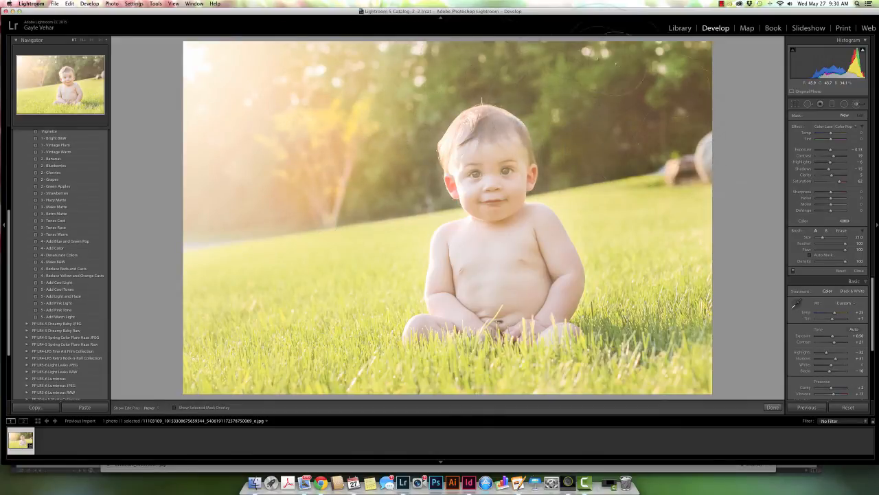
{"action": "mouse_move", "coordinate": [310, 70]}
{"action": "left_mouse_down"}
{"action": "mouse_move", "coordinate": [291, 88]}
{"action": "mouse_move", "coordinate": [275, 172]}
{"action": "mouse_move", "coordinate": [239, 189]}
{"action": "mouse_move", "coordinate": [297, 85]}
{"action": "mouse_move", "coordinate": [321, 102]}
{"action": "mouse_move", "coordinate": [298, 161]}
{"action": "mouse_move", "coordinate": [318, 168]}
{"action": "left_mouse_up"}
{"action": "key", "text": "h"}
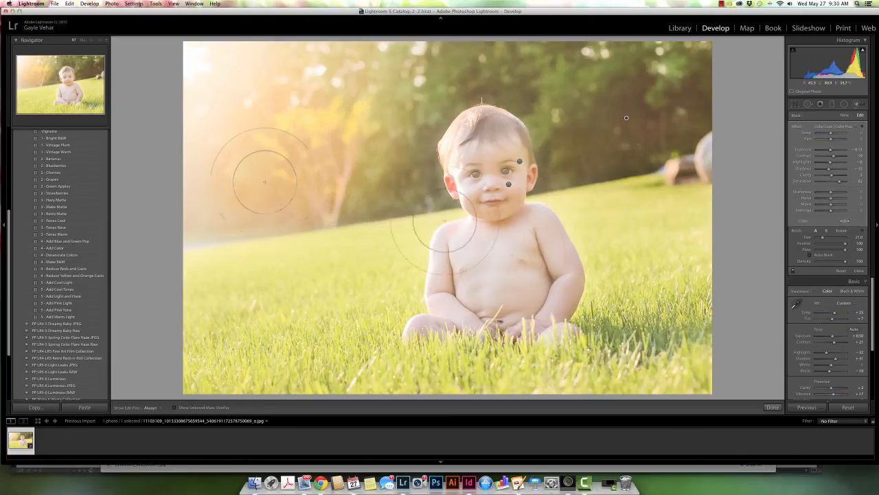
{"action": "left_click", "coordinate": [772, 408]}
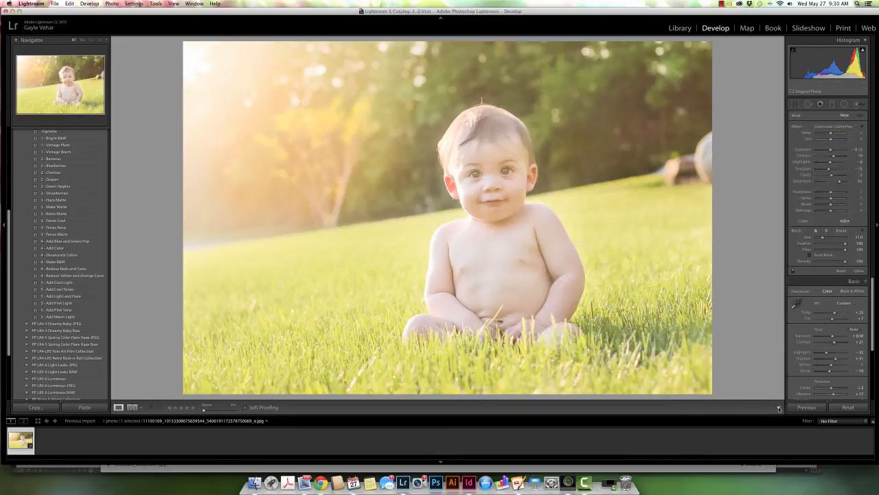
Step: Straighten the photo by rotating the crop clockwise about 3.7°, and compare the before and after versions side by side
{"action": "key", "text": "y"}
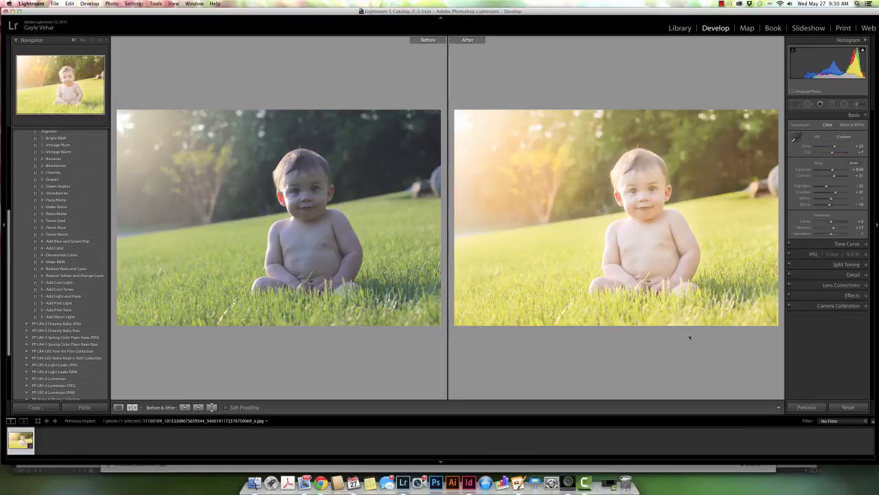
{"action": "left_click", "coordinate": [796, 105]}
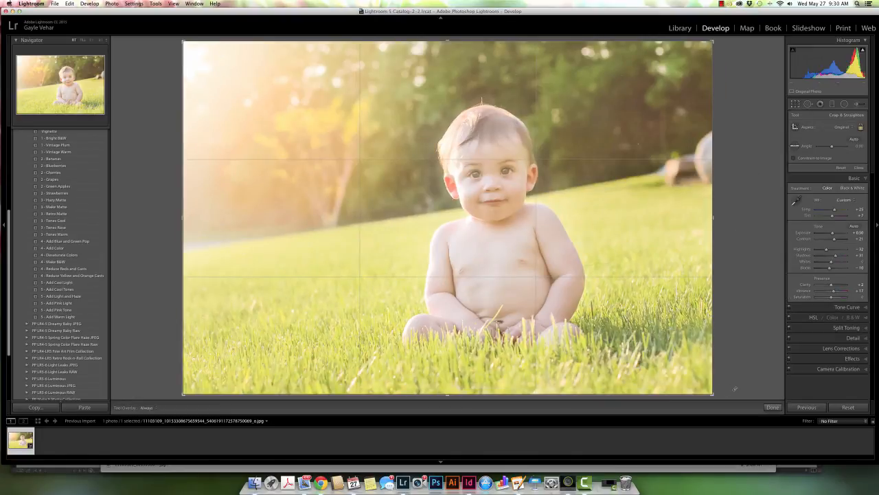
{"action": "left_click_drag", "start_coordinate": [714, 389], "coordinate": [716, 399]}
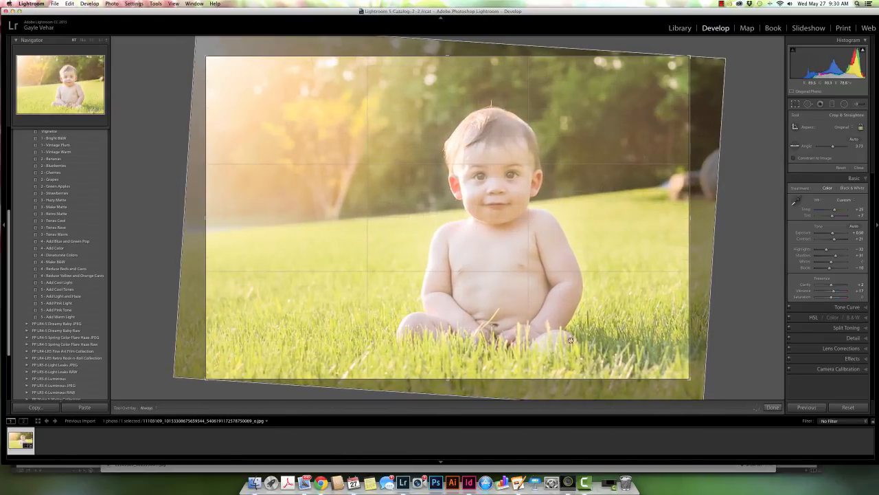
{"action": "left_click", "coordinate": [774, 407]}
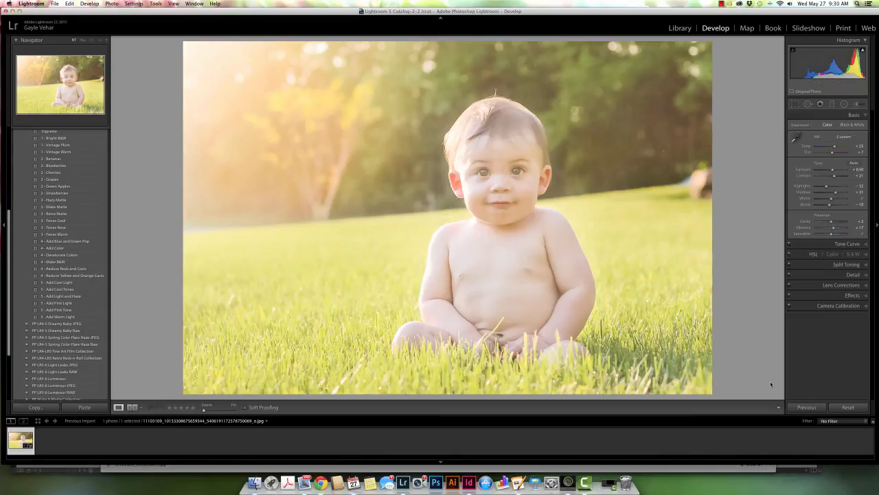
{"action": "key", "text": "y"}
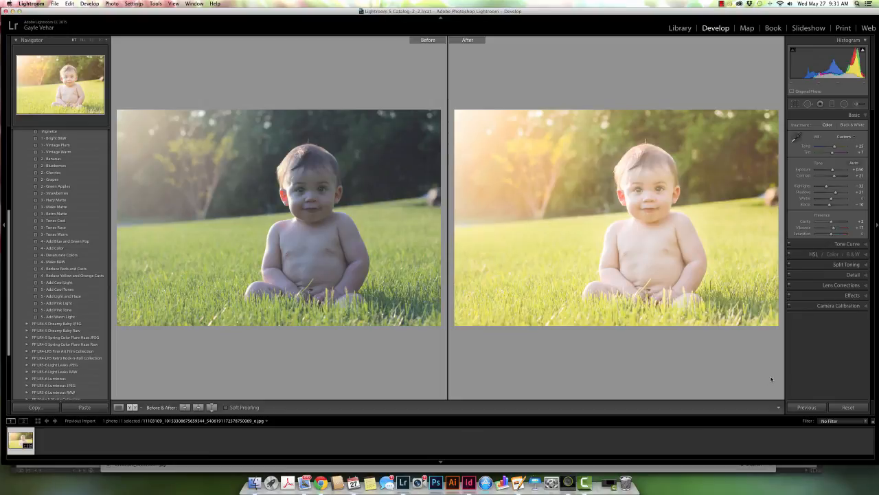